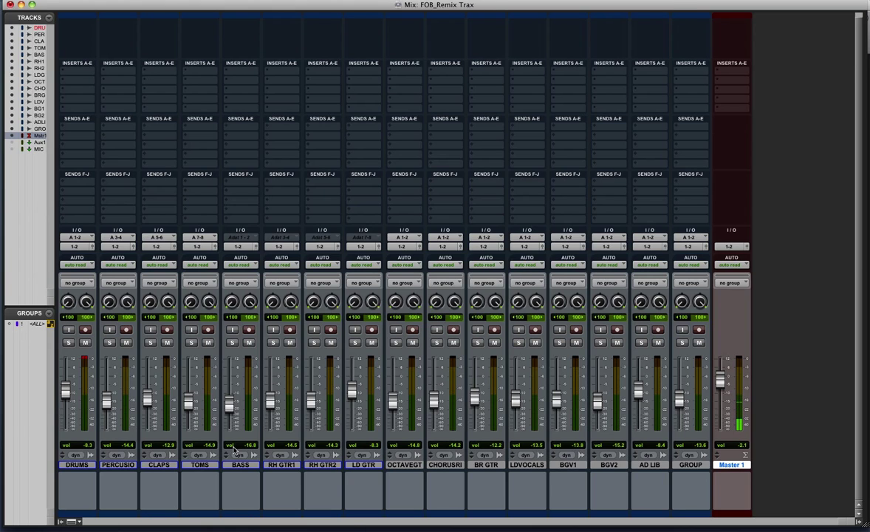
- In the Edit window, select a time range on BGV2 and bounce it to disk named 'test'
key(super+equal)
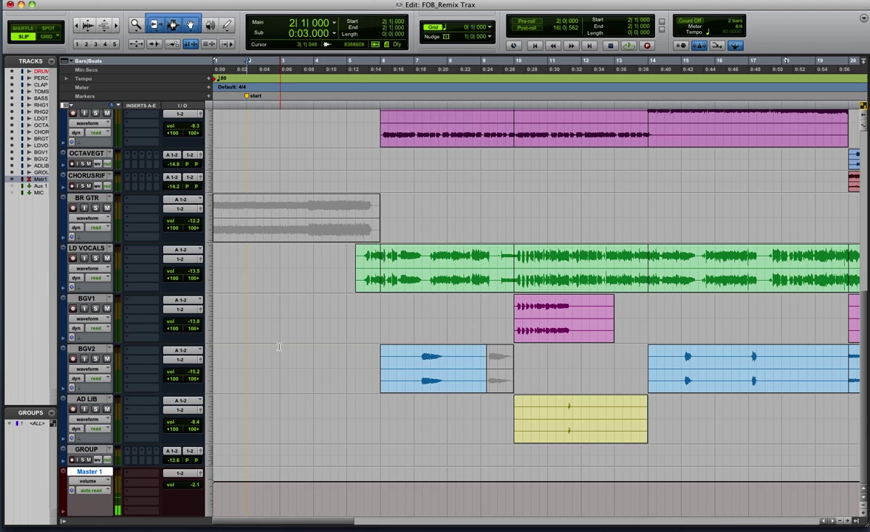
drag(246, 355, 759, 359)
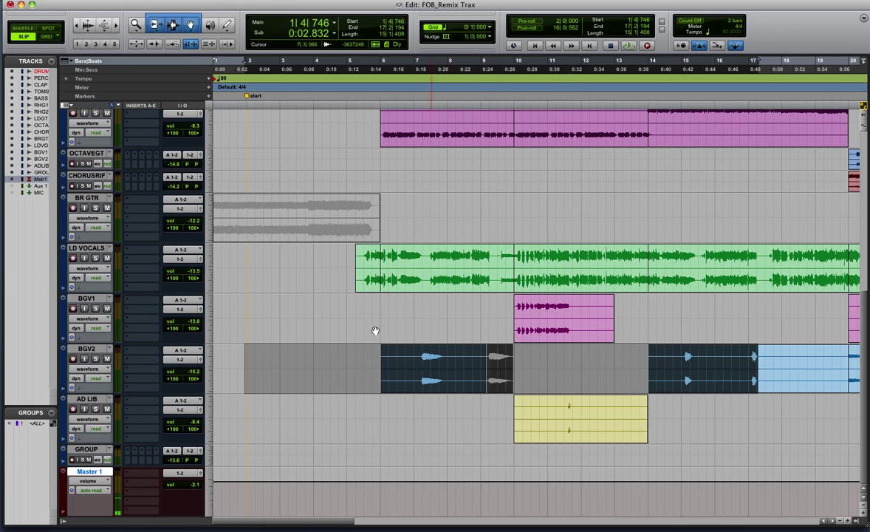
click(95, 1)
mouse_move(137, 127)
click(212, 126)
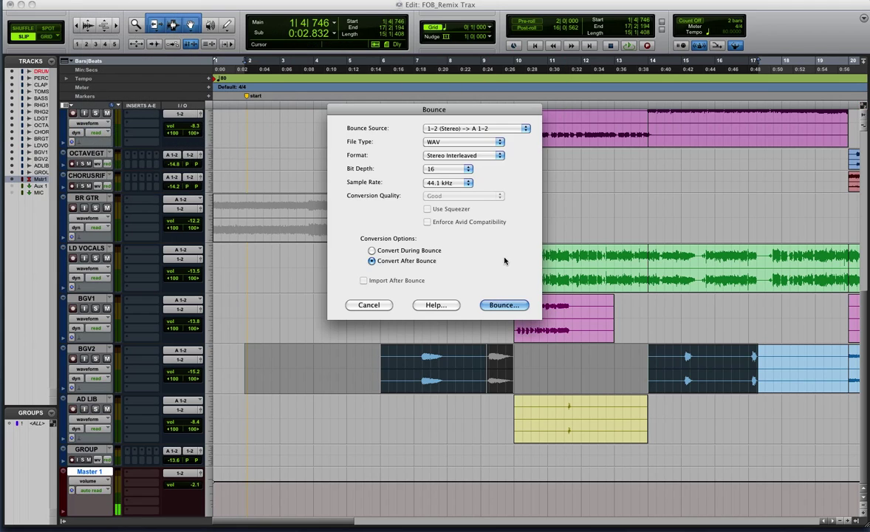
click(500, 305)
text(test)
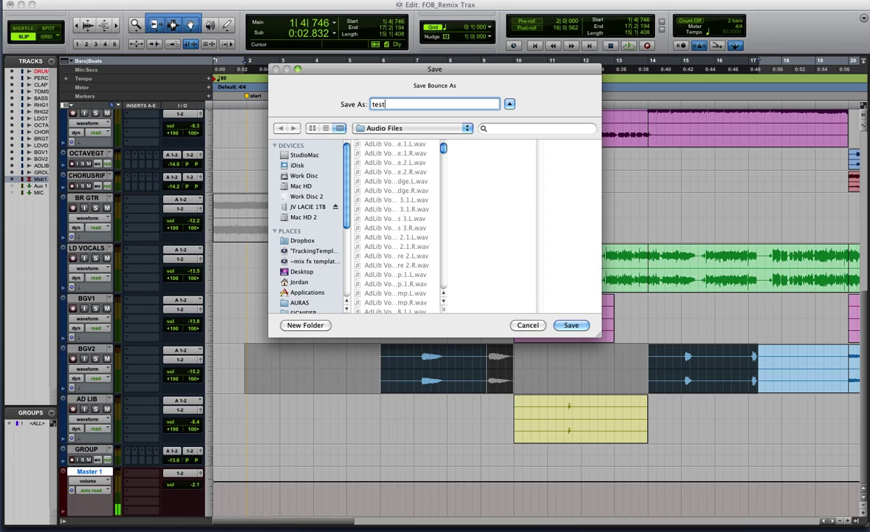
- Cancel the running 'test' bounce and clear the BGV2 selection near bar 5
key(Return)
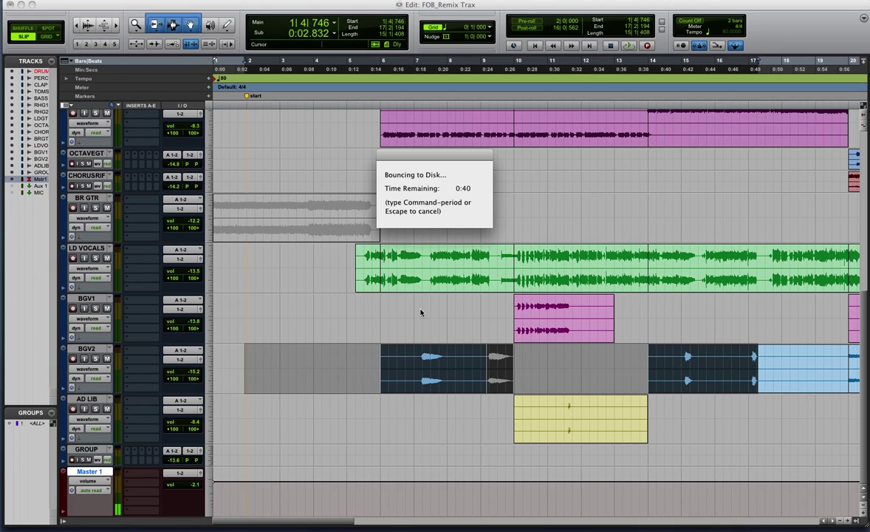
key(Escape)
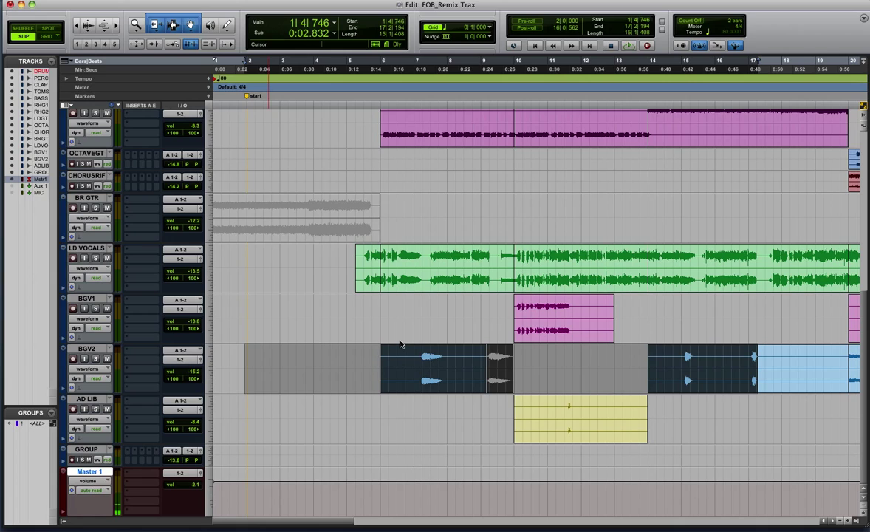
click(351, 360)
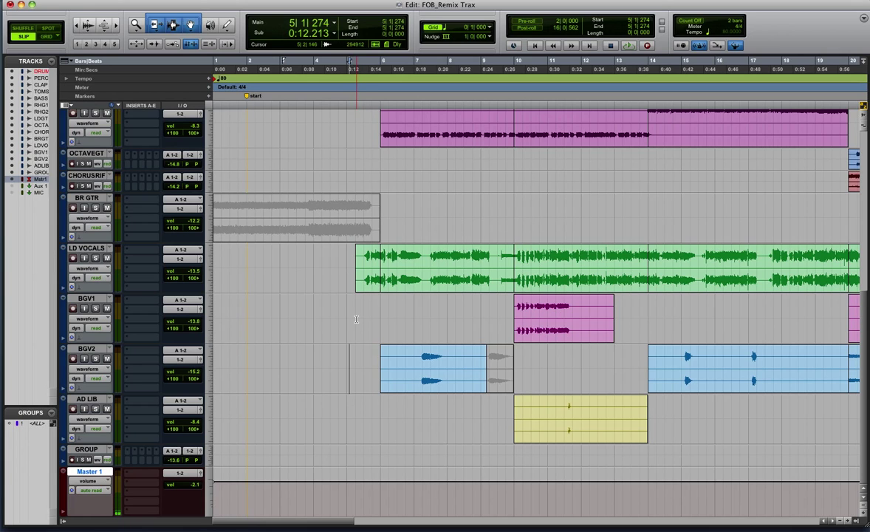
- In the mixer, route Master 1's output to Bus 127-128
key(super+equal)
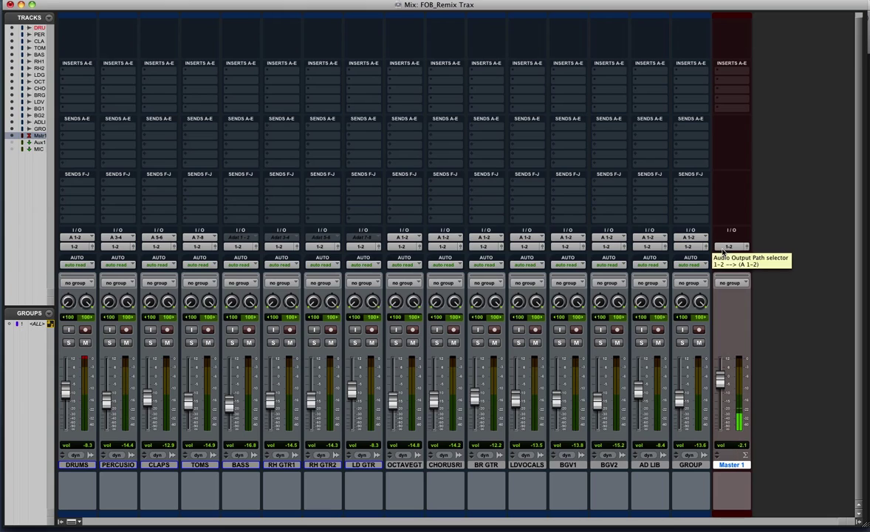
click(725, 248)
mouse_move(737, 255)
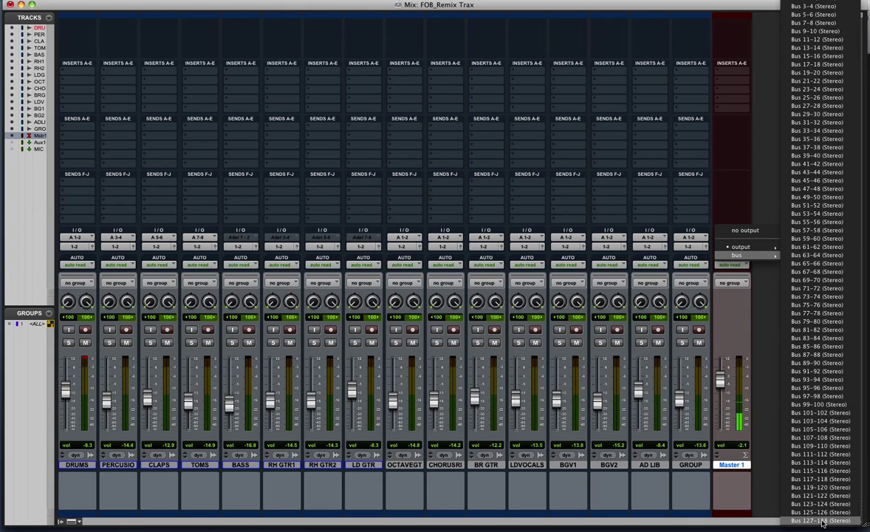
click(822, 521)
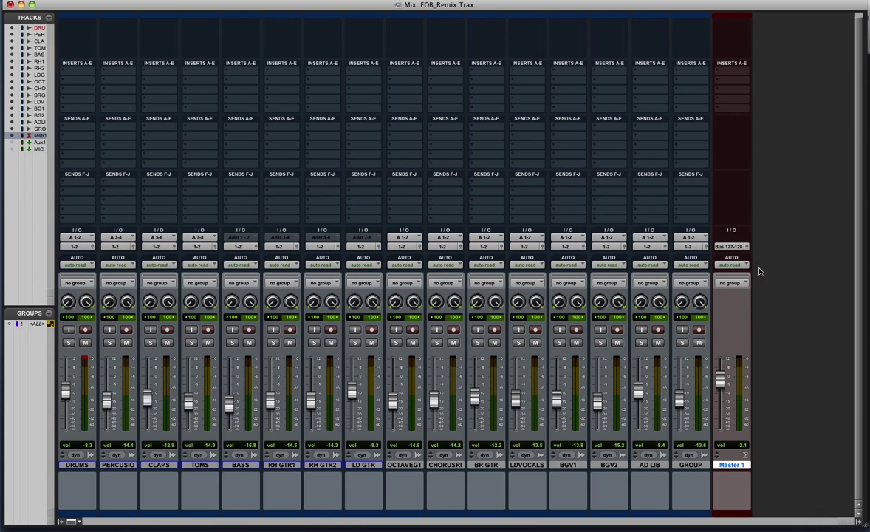
- Rename the Bus 127-128 output path to MixBus
right_click(724, 247)
click(737, 264)
key(BackSpace)
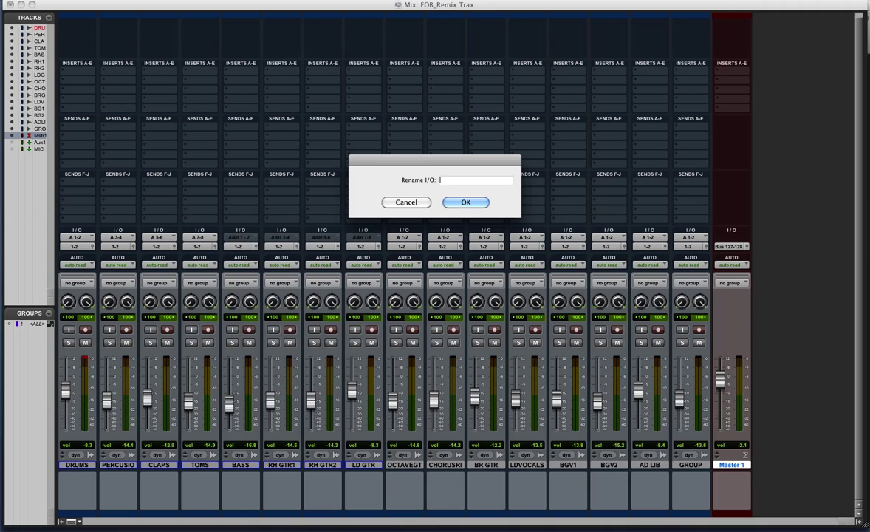
text(MixBus)
key(Return)
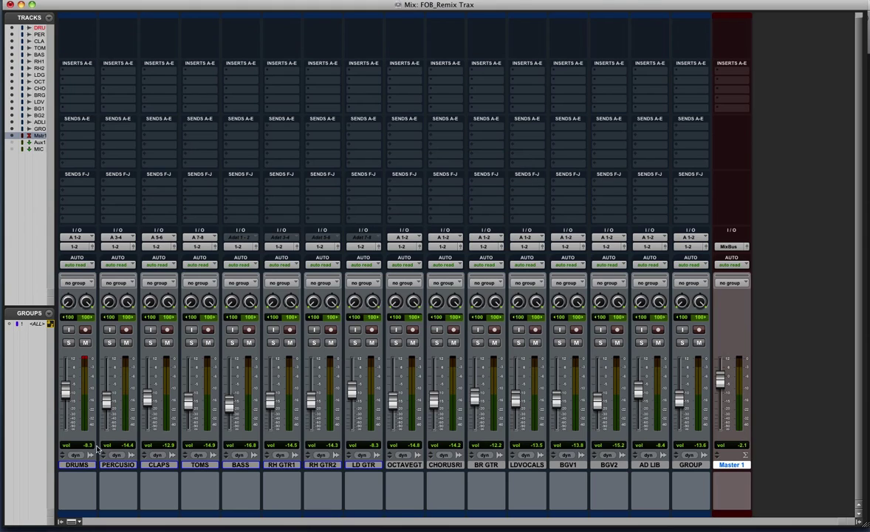
- Send every track from DRUMS through GROUP to MixBus, then select Master 1 and play
click(73, 464)
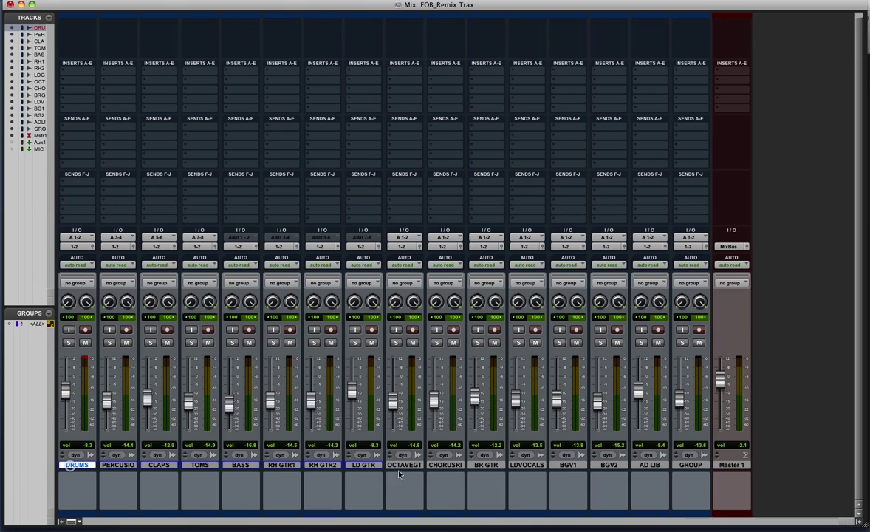
shift+click(691, 465)
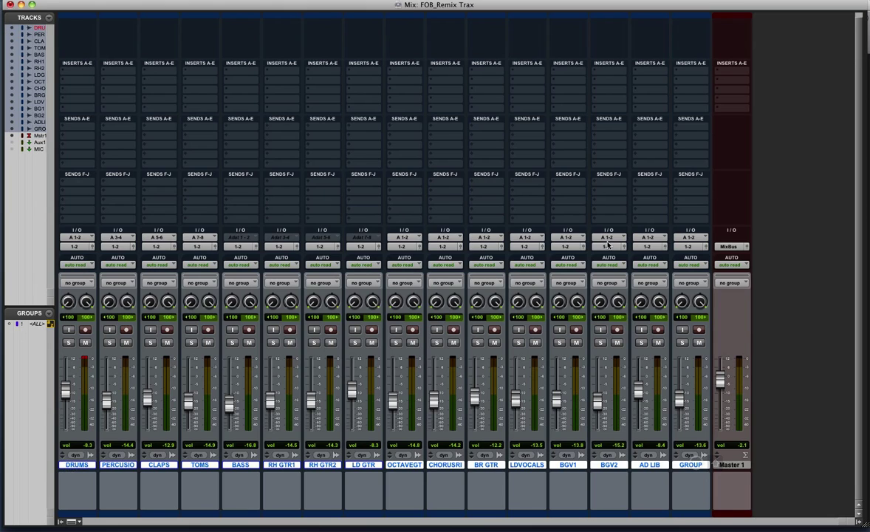
click(566, 252)
mouse_move(584, 255)
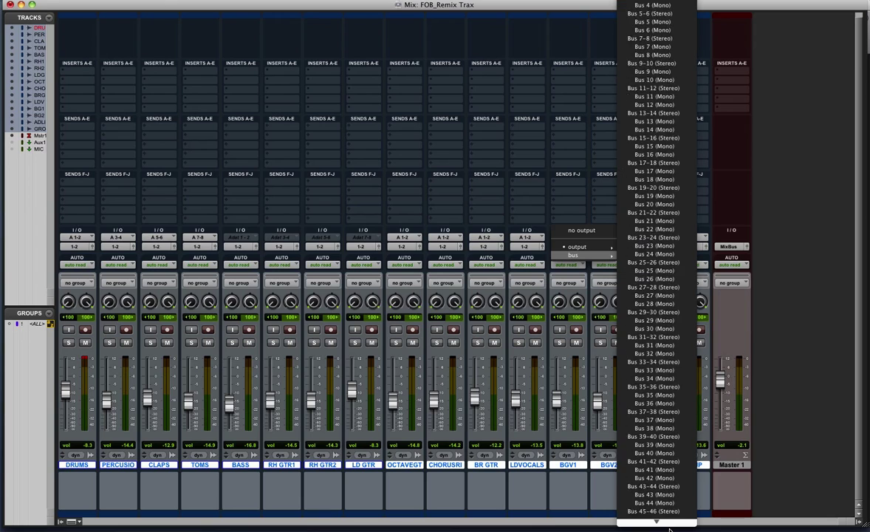
scroll(670, 517, down, 10)
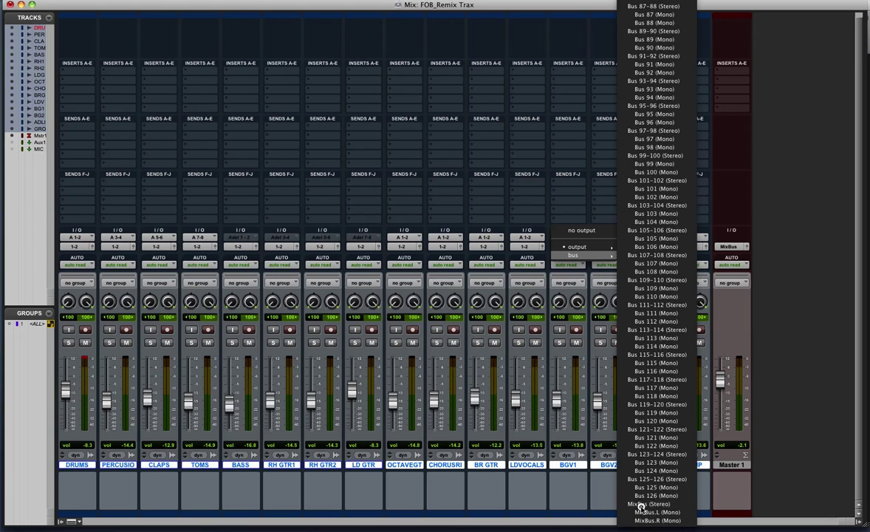
alt+shift+click(640, 506)
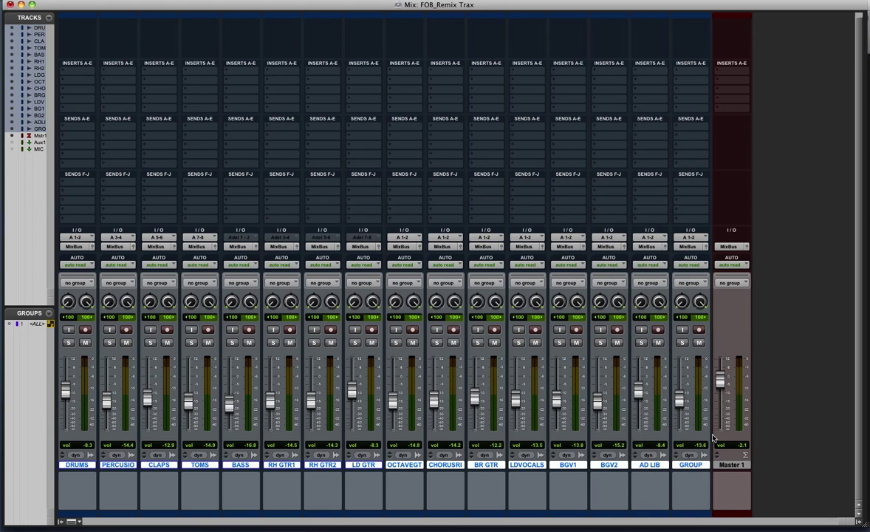
click(730, 466)
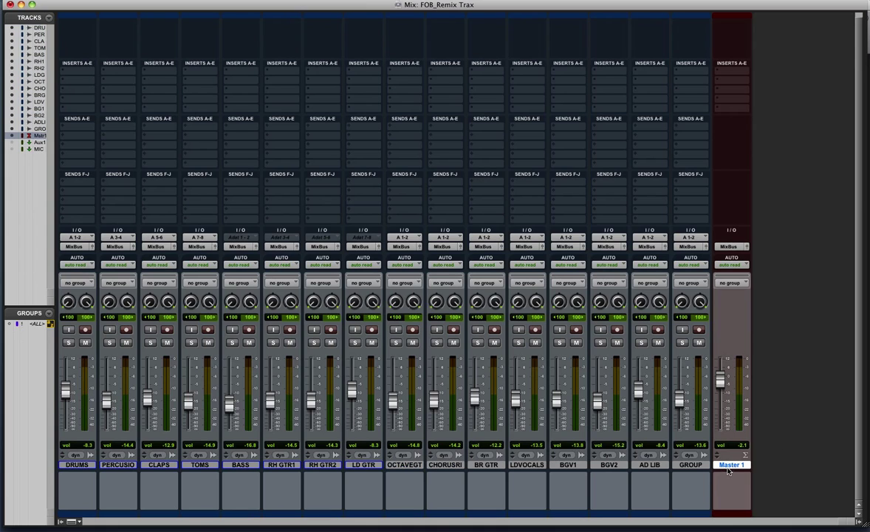
key(space)
- Create a new stereo Aux Input track
click(167, 0)
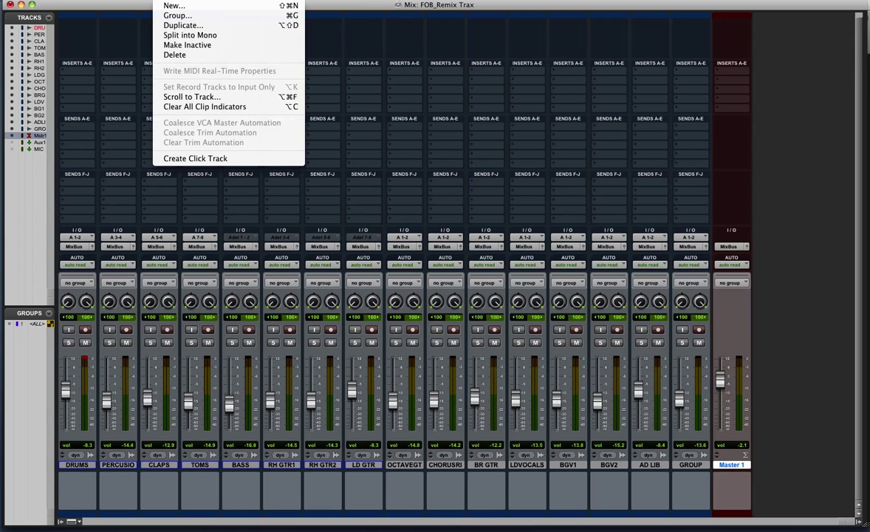
click(167, 6)
click(393, 181)
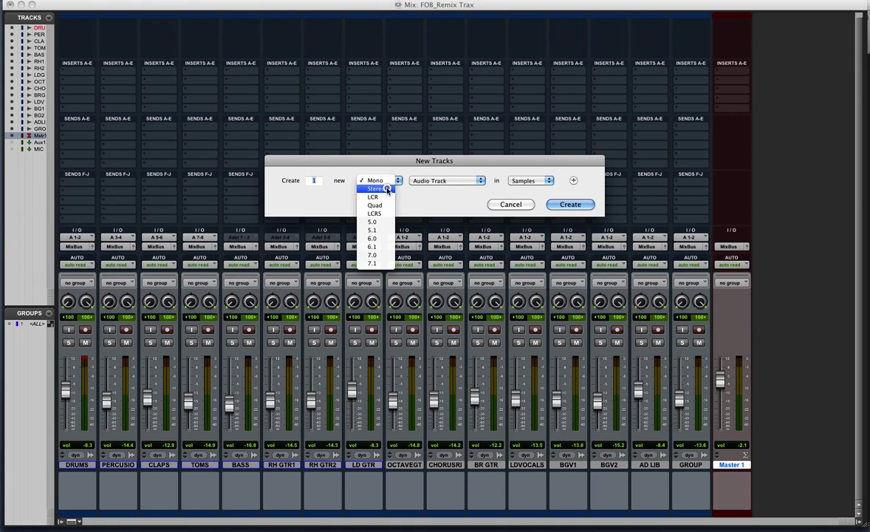
click(387, 190)
click(415, 181)
click(418, 191)
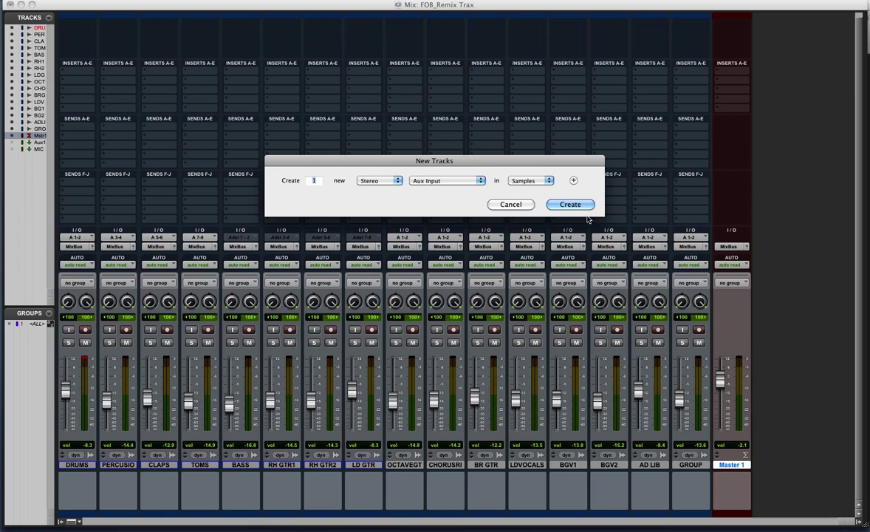
click(582, 205)
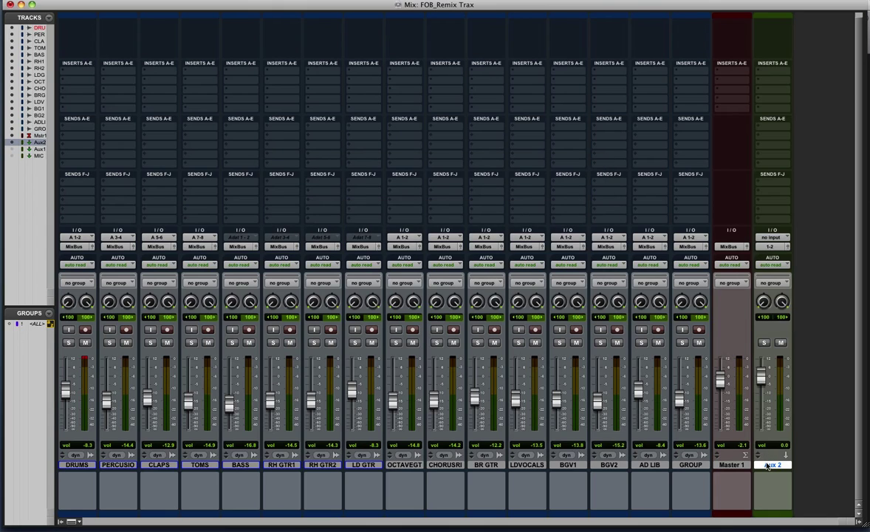
- Rename the new aux track MONITOR and set its input to MixBus
double_click(769, 465)
text(MONITOR)
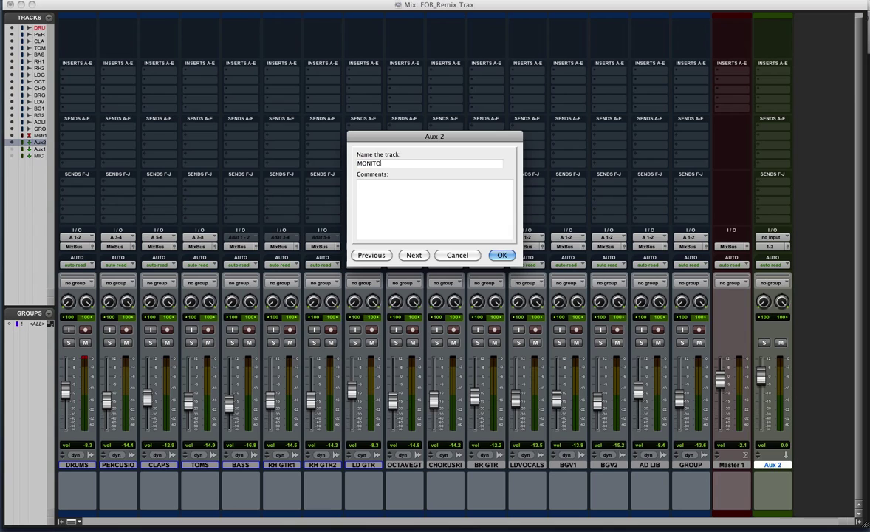
key(Return)
click(772, 237)
mouse_move(781, 262)
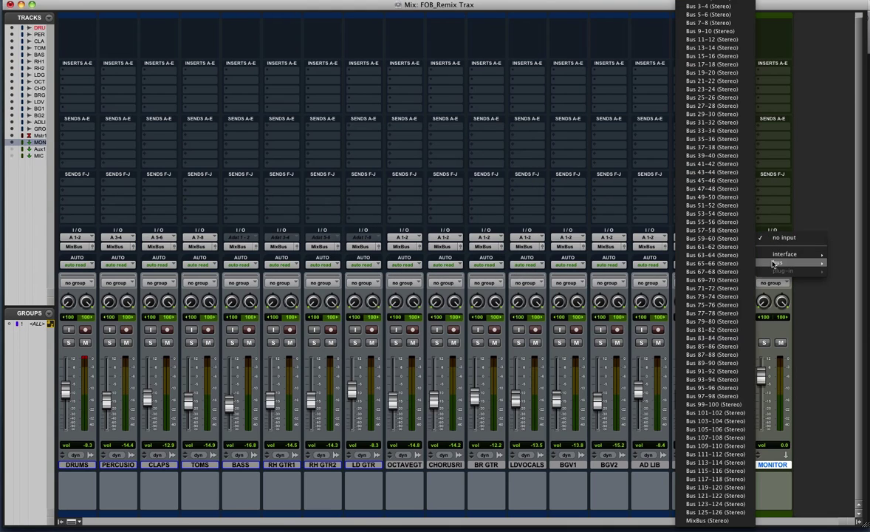
click(705, 521)
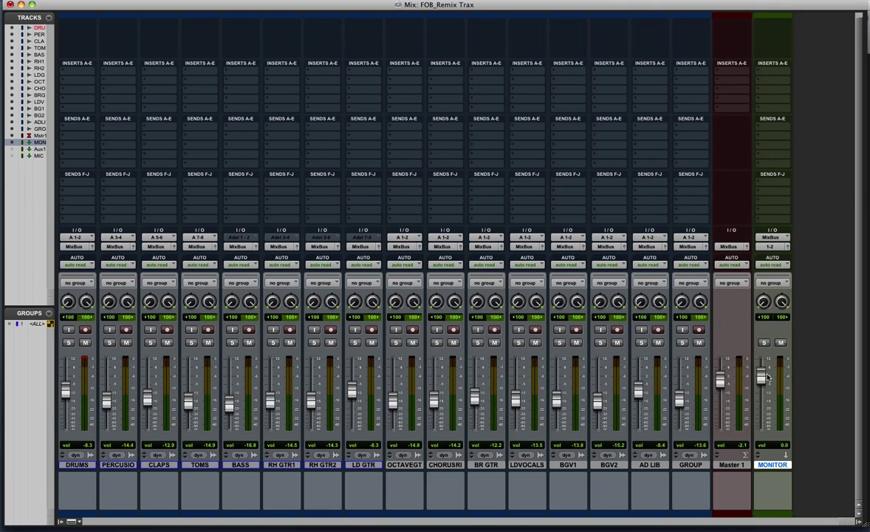
- Lower MONITOR's fader to -6.2 dB and set up a new stereo track
drag(761, 376, 761, 388)
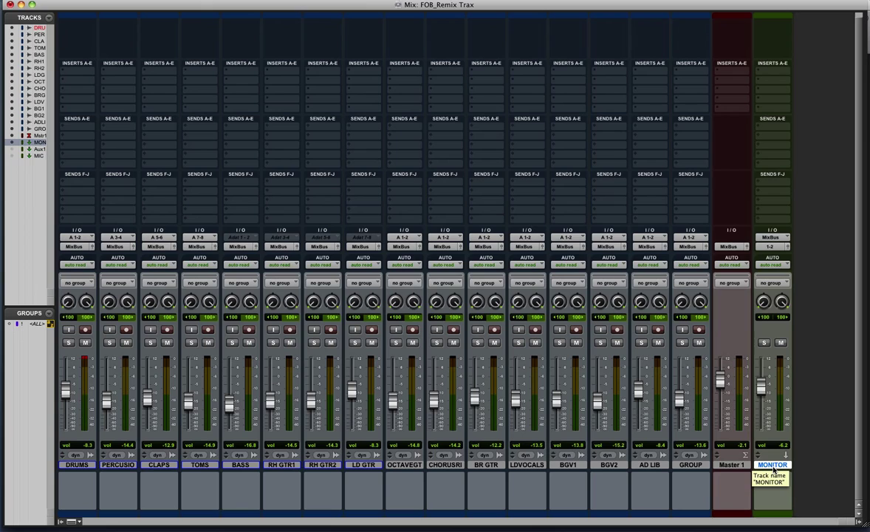
click(772, 467)
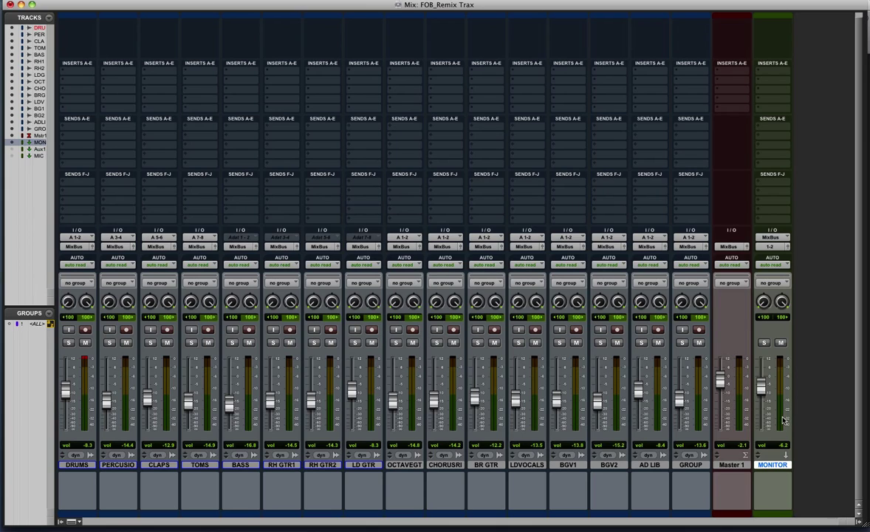
click(172, 0)
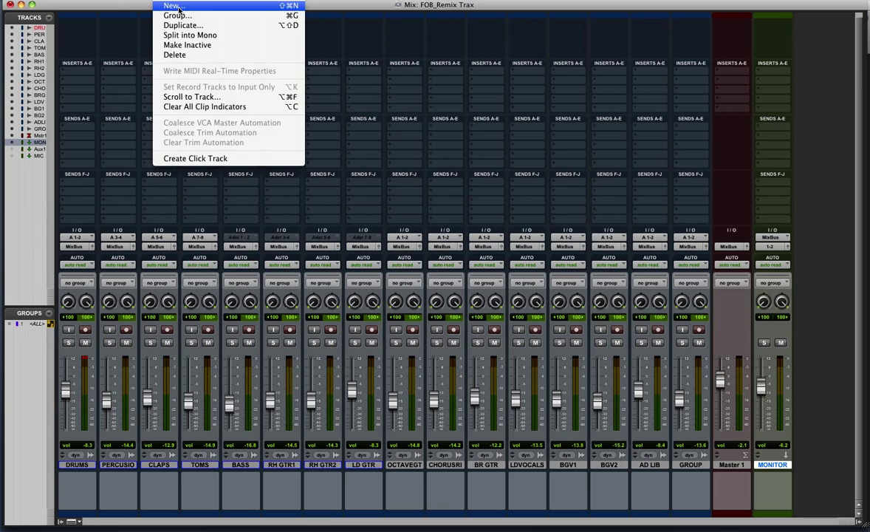
click(177, 7)
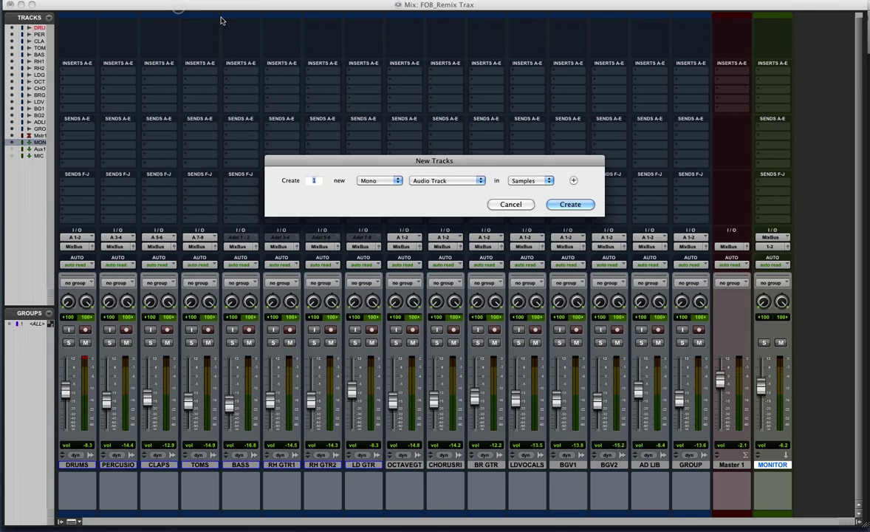
click(379, 181)
click(377, 191)
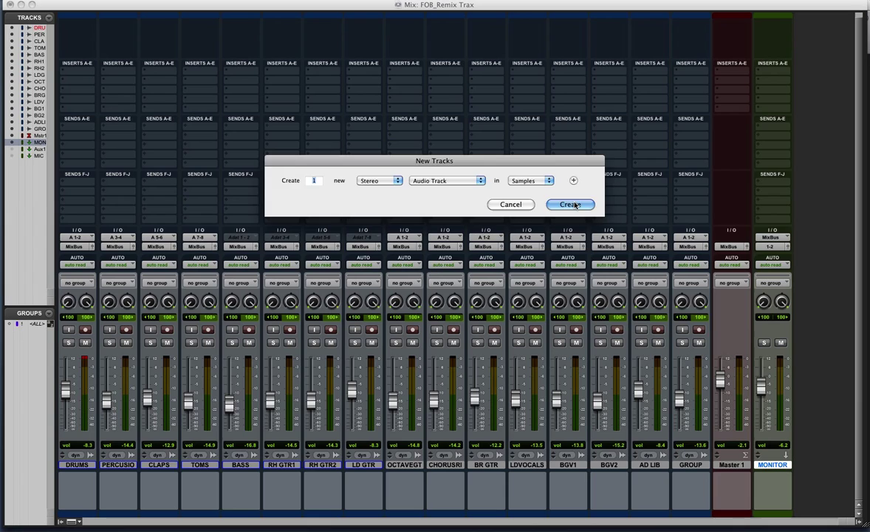
- Create the stereo audio track and name it PRINT
click(574, 205)
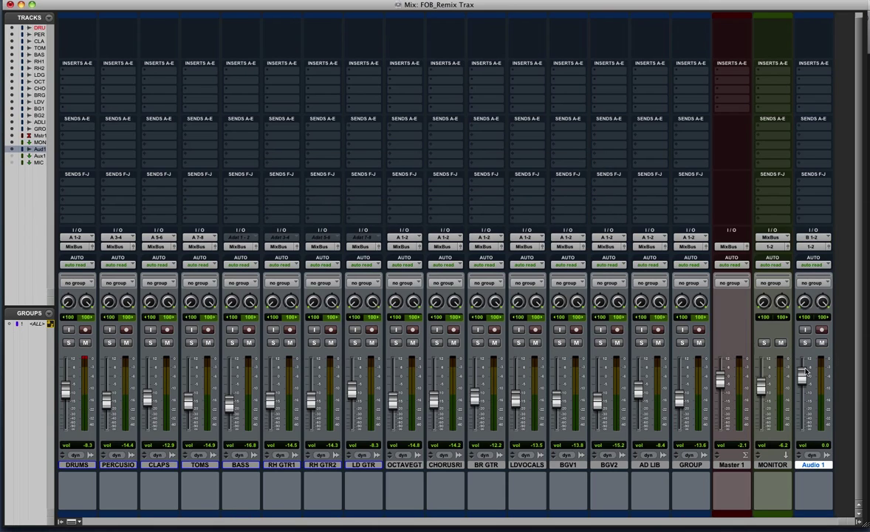
double_click(812, 465)
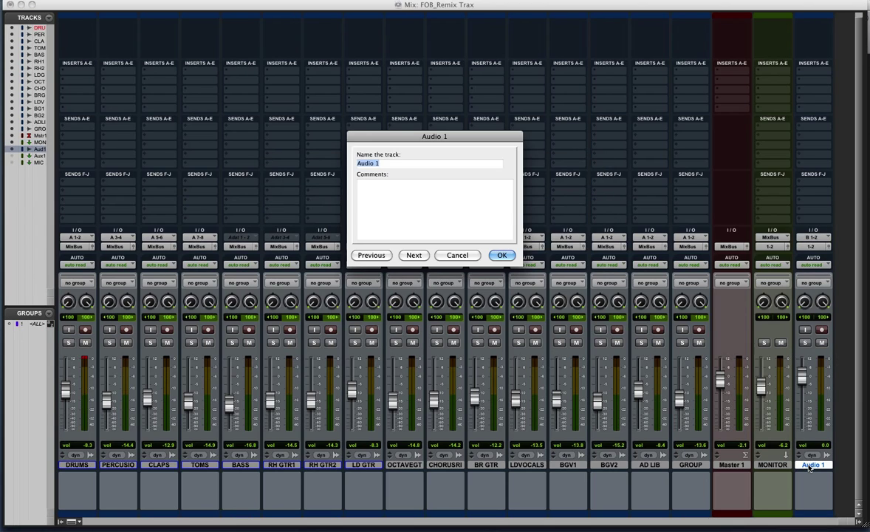
text(print)
key(super+a)
text(PRINT)
key(Return)
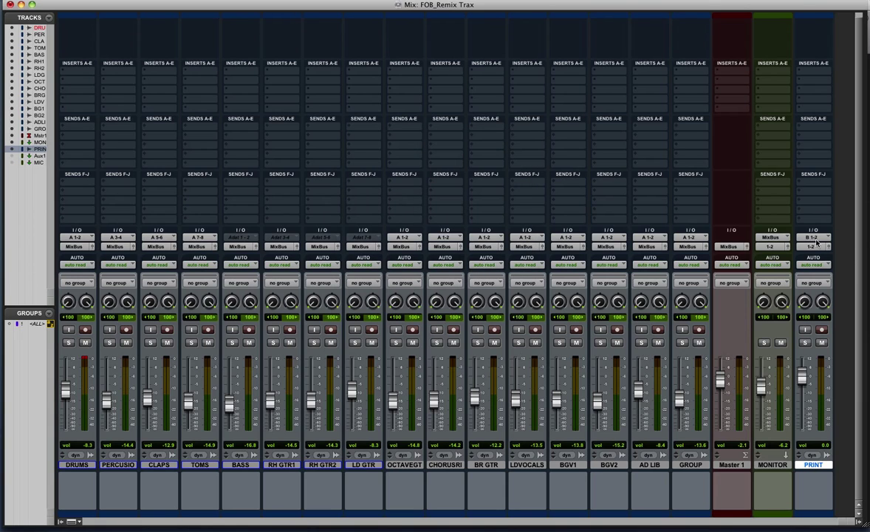
- Feed PRINT from MixBus, mute MONITOR, and return to the Edit window
click(813, 237)
mouse_move(820, 245)
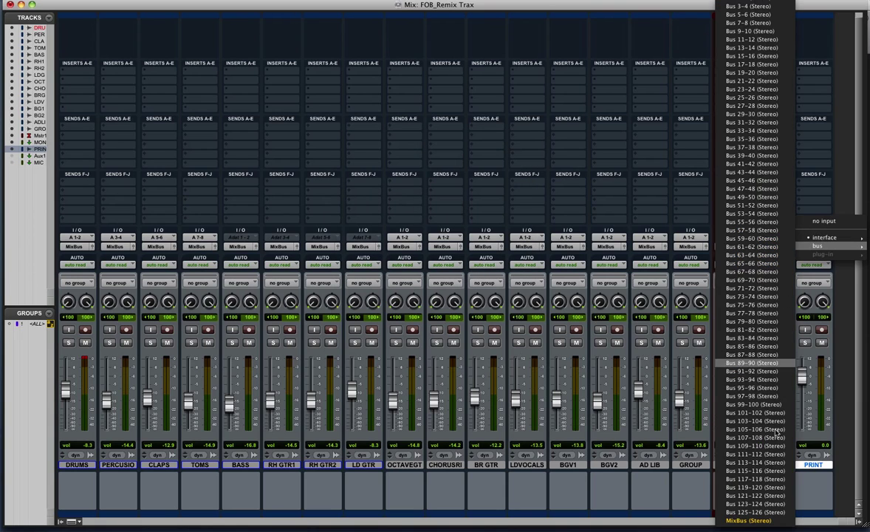
click(754, 521)
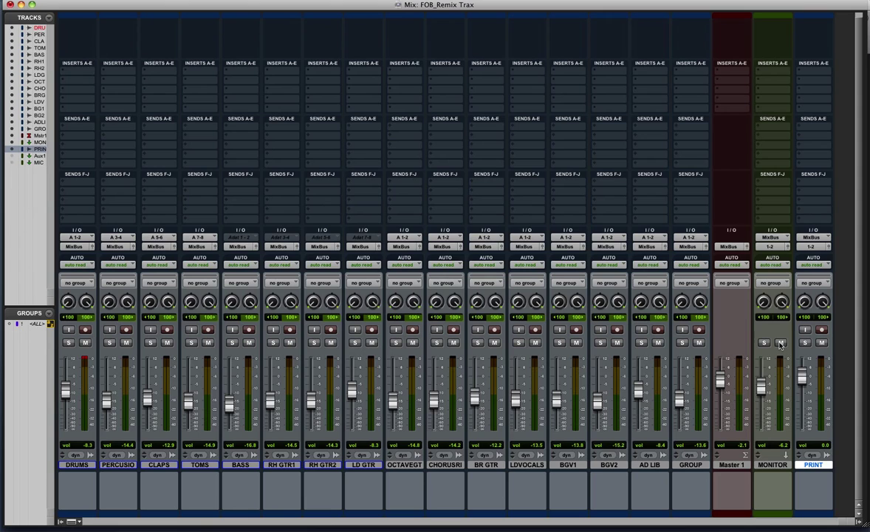
click(781, 343)
key(super+equal)
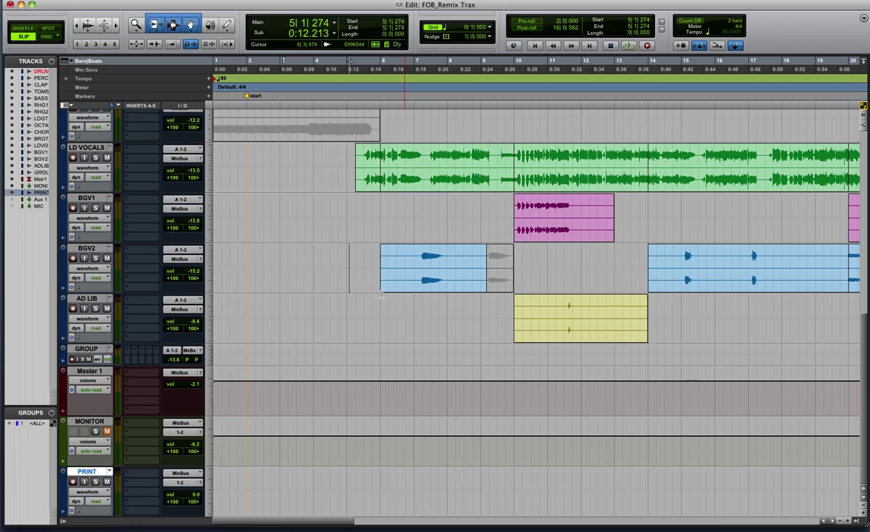
- Record the mix onto PRINT from 5|1|571, lowering PRINT's volume to -17.3
click(349, 257)
click(352, 252)
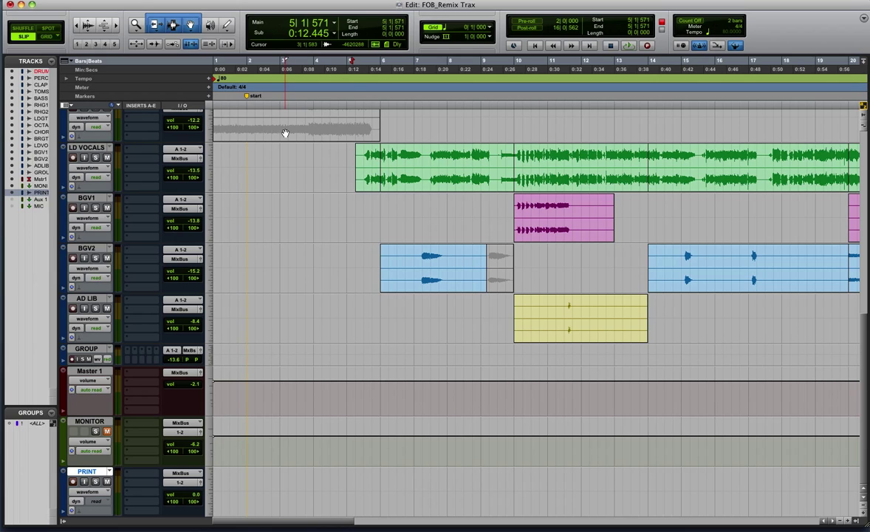
key(super+space)
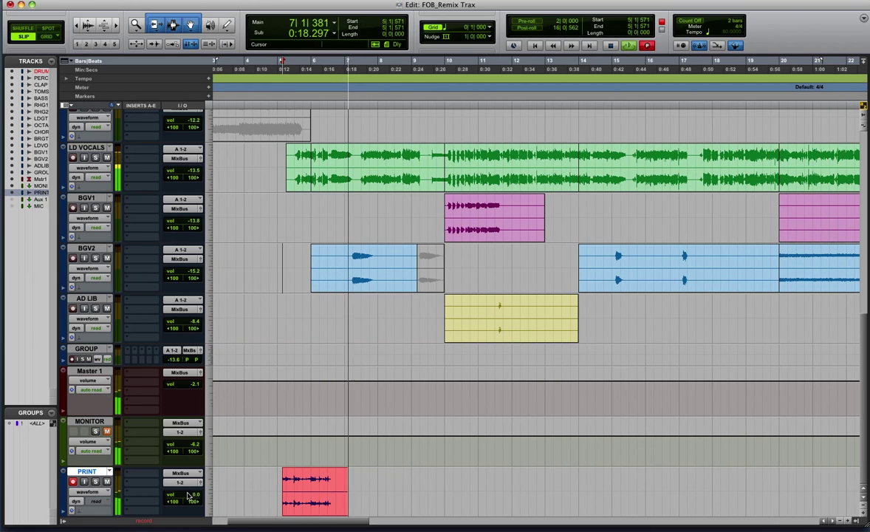
drag(189, 495, 185, 506)
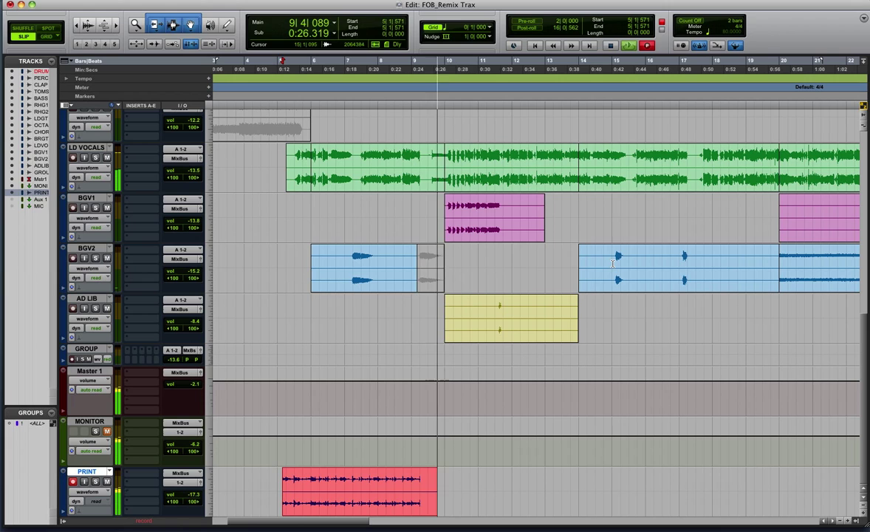
- Stop recording around bar 14 and jump to the start of the PRINT clip
scroll(734, 247, right, 3)
scroll(739, 259, right, 1)
click(747, 280)
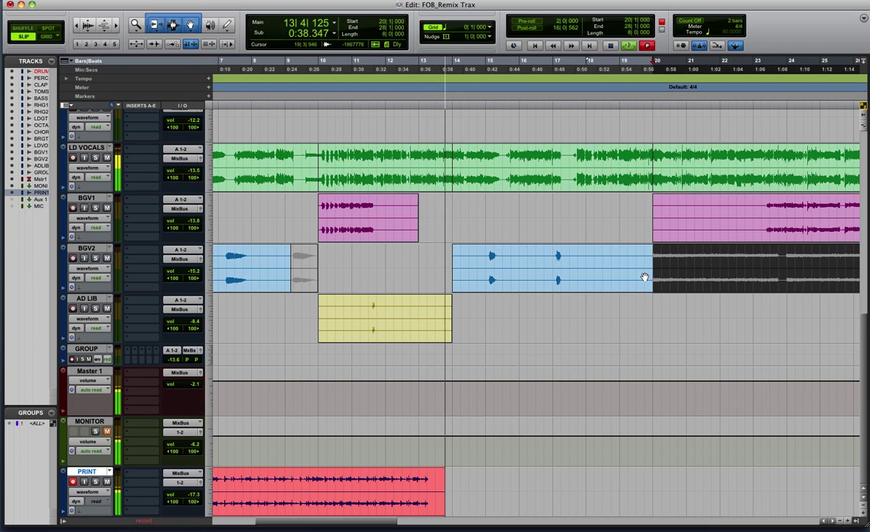
key(space)
scroll(597, 349, left, 10)
click(332, 488)
key(Tab)
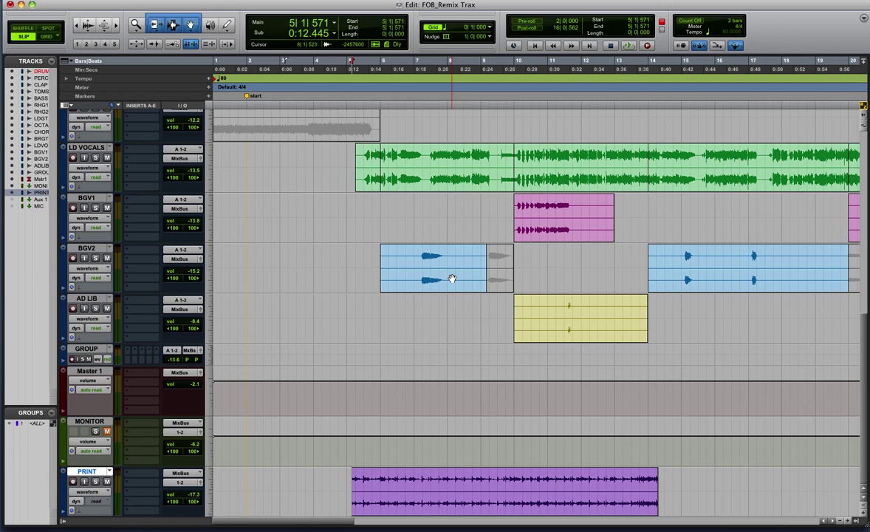
- Mute bars 7 to 8 of the BGV2 clip
click(419, 258)
drag(419, 258, 445, 261)
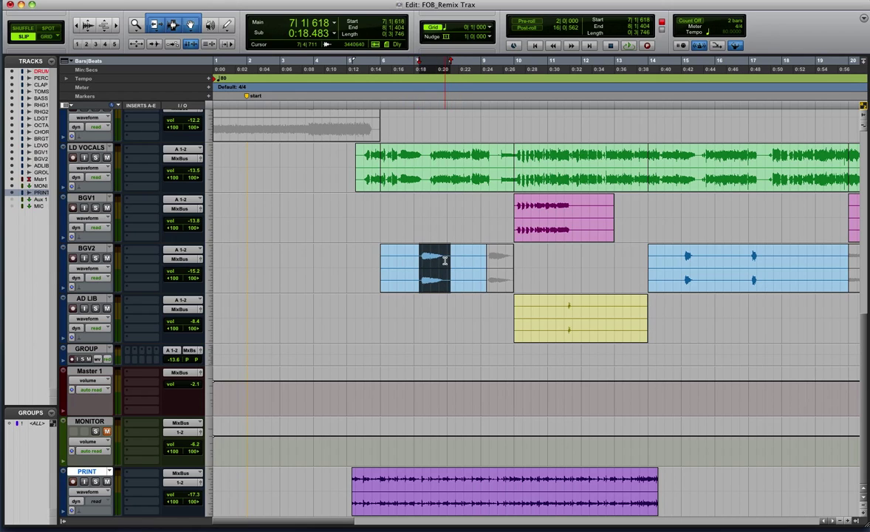
key(super+m)
click(385, 441)
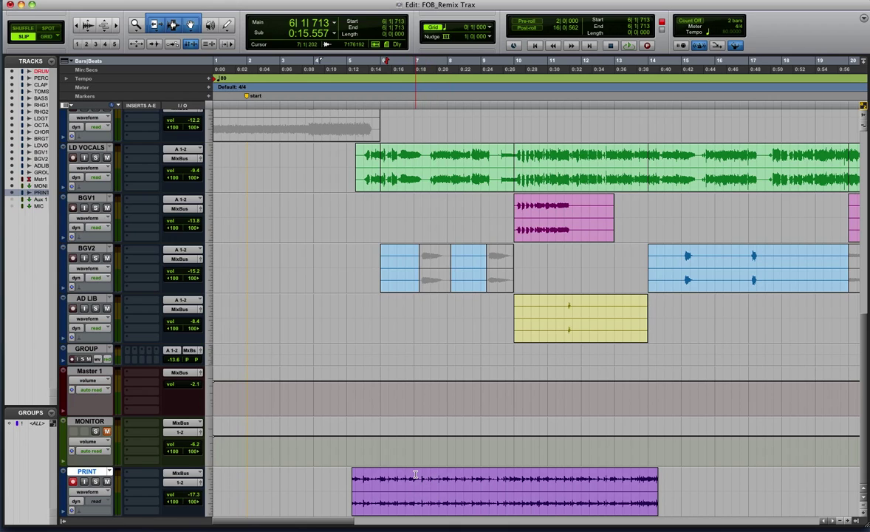
- Play from 6|2|110 and punch in a re-recording on PRINT over bars 7 to 8
click(382, 480)
click(382, 482)
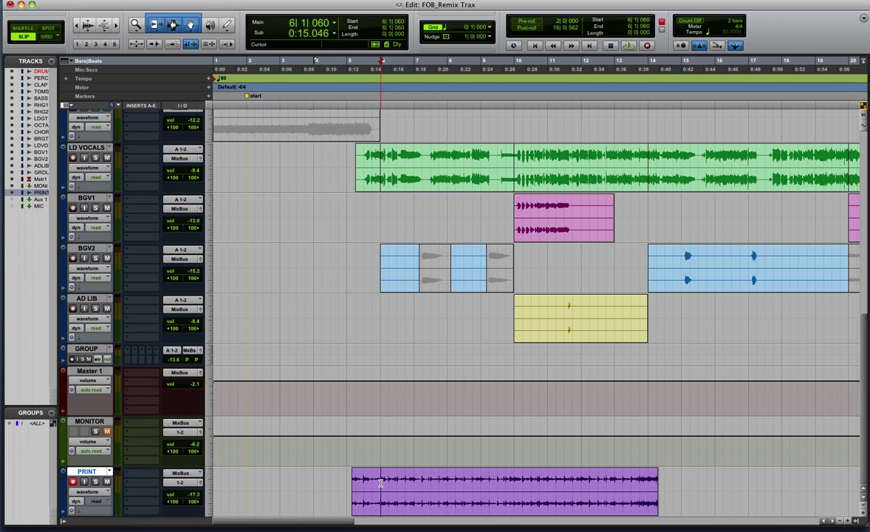
click(393, 480)
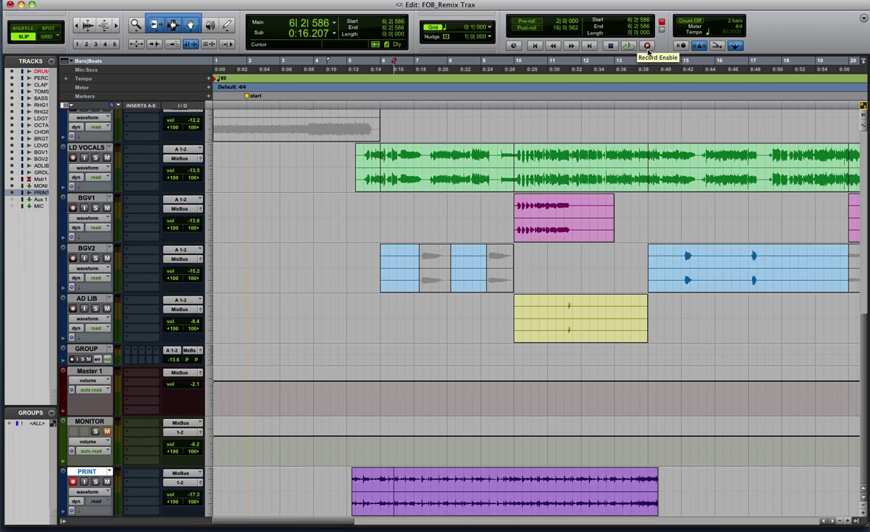
click(363, 303)
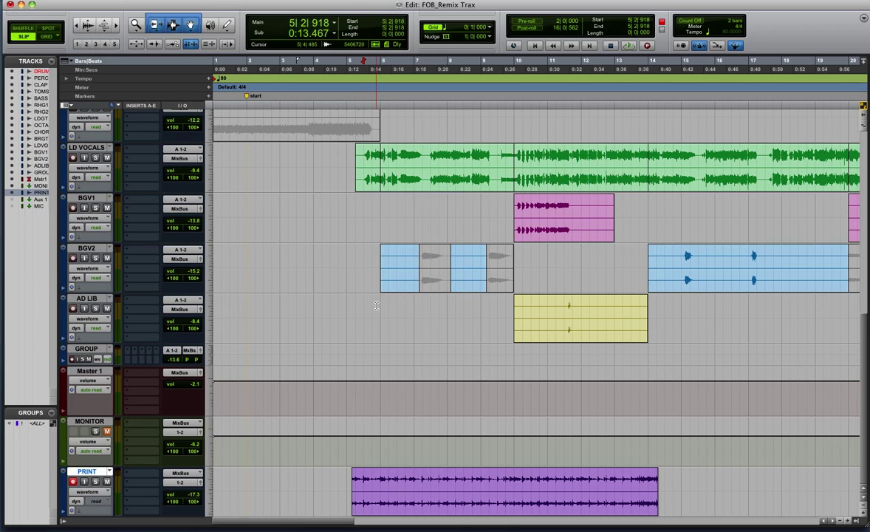
click(380, 305)
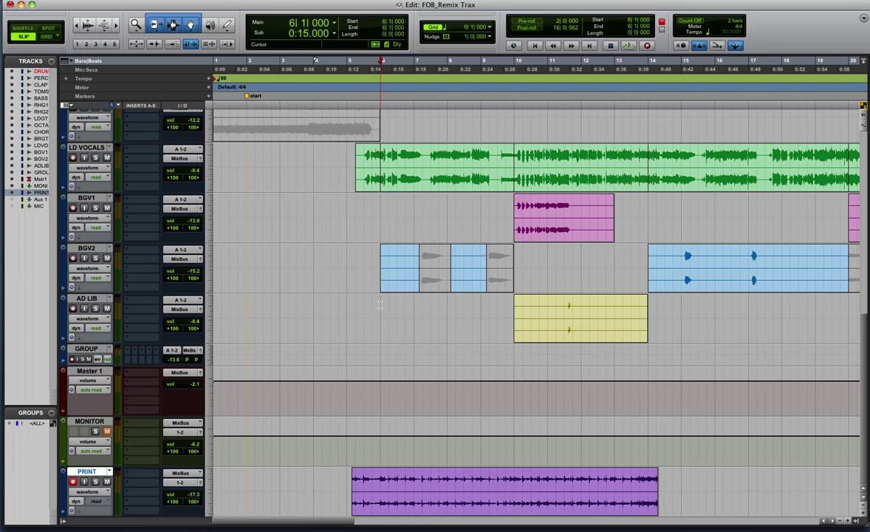
click(389, 303)
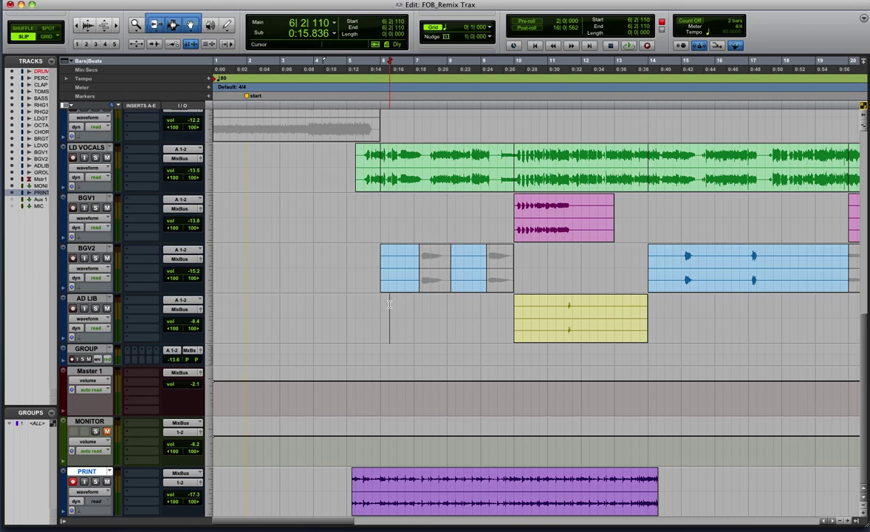
key(space)
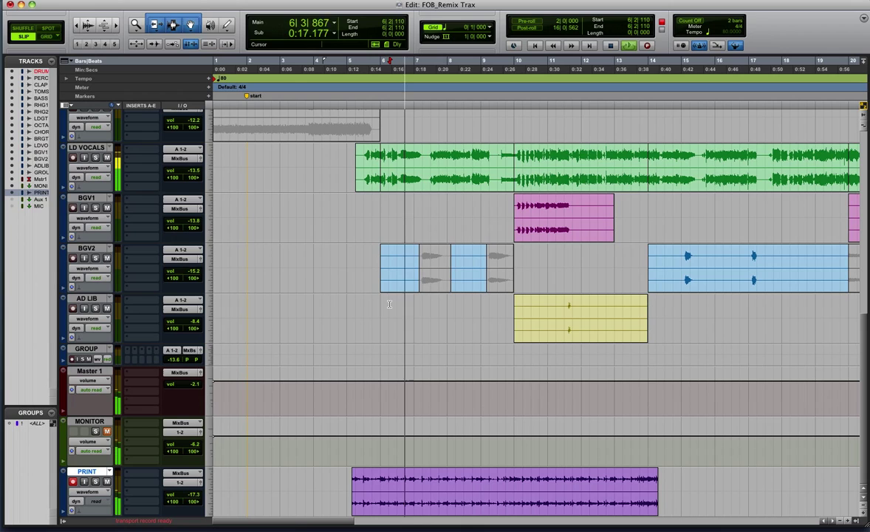
key(F12)
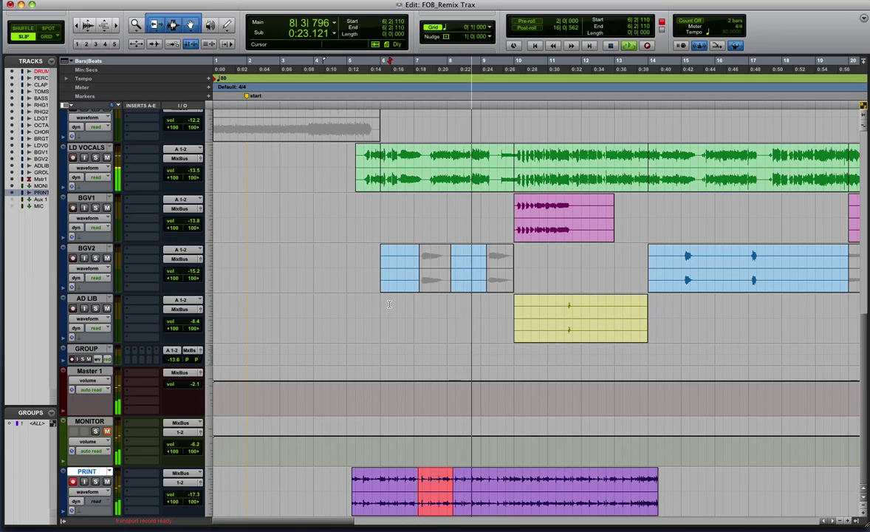
key(space)
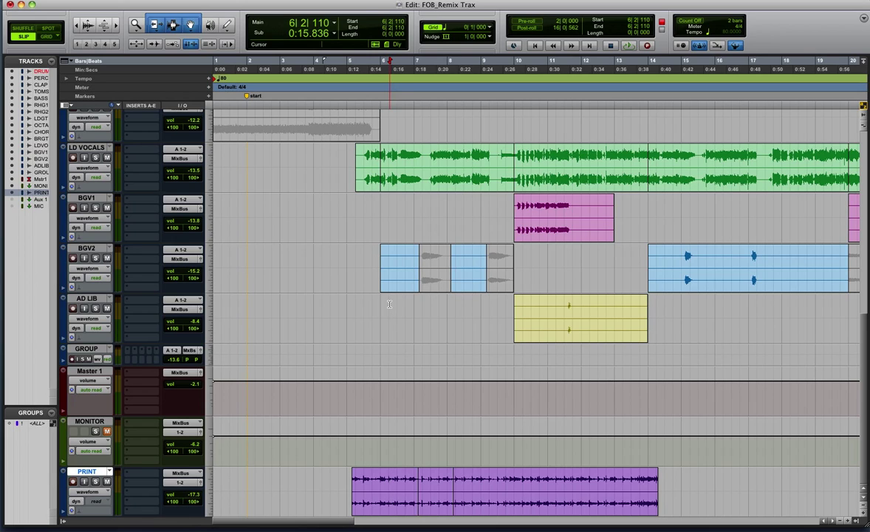
- Select the whole PRINT clip and consolidate it into one region
click(384, 504)
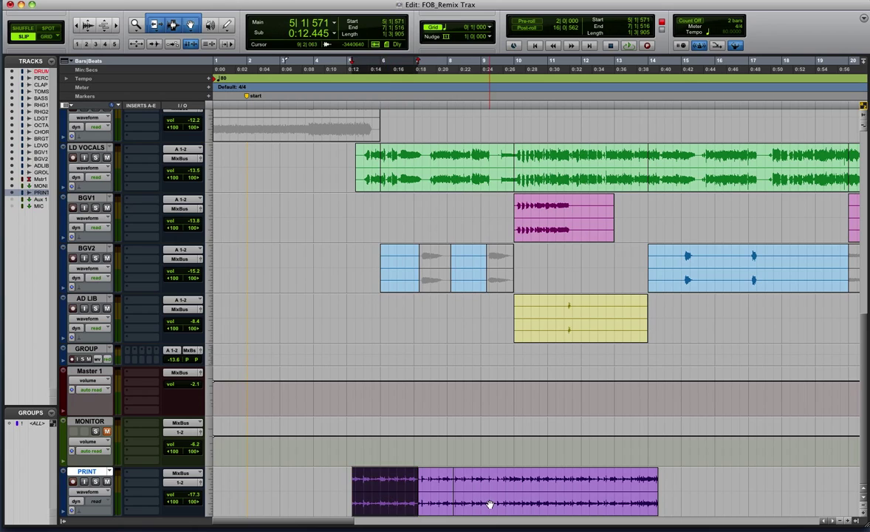
shift+click(491, 503)
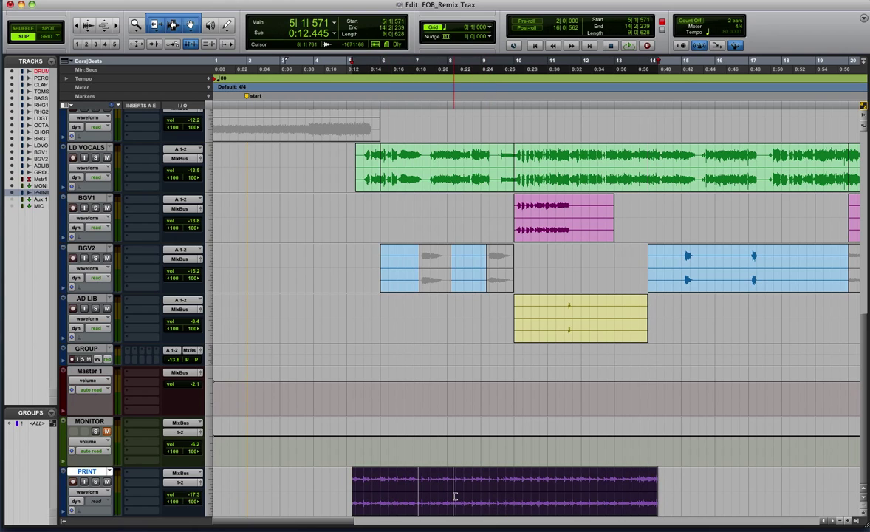
key(alt+shift+3)
- Rename the consolidated clip MIX2 and bring up the Export Selected dialog
double_click(423, 507)
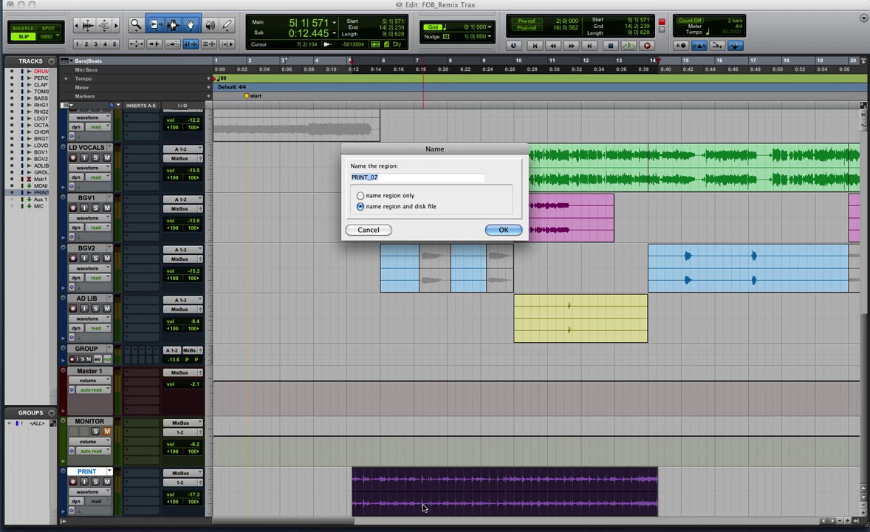
text(MIX1)
key(Return)
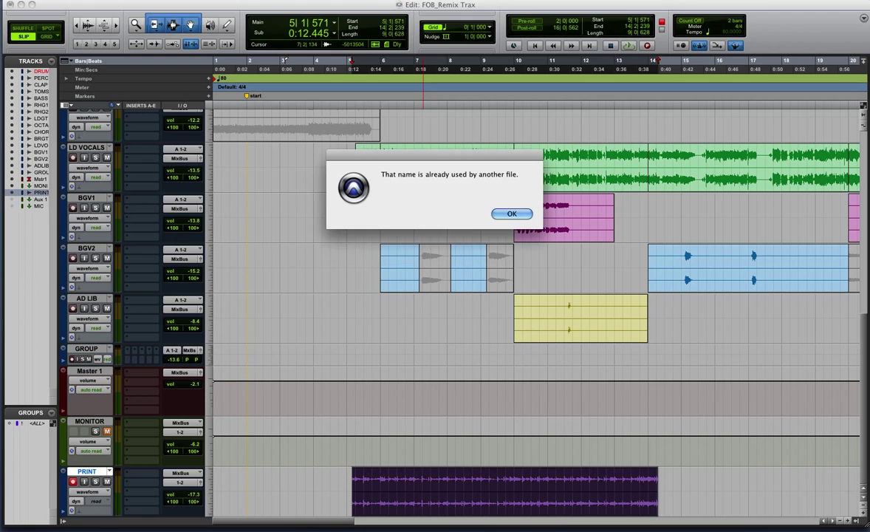
key(Return)
key(Right)
key(BackSpace)
text(2)
key(Return)
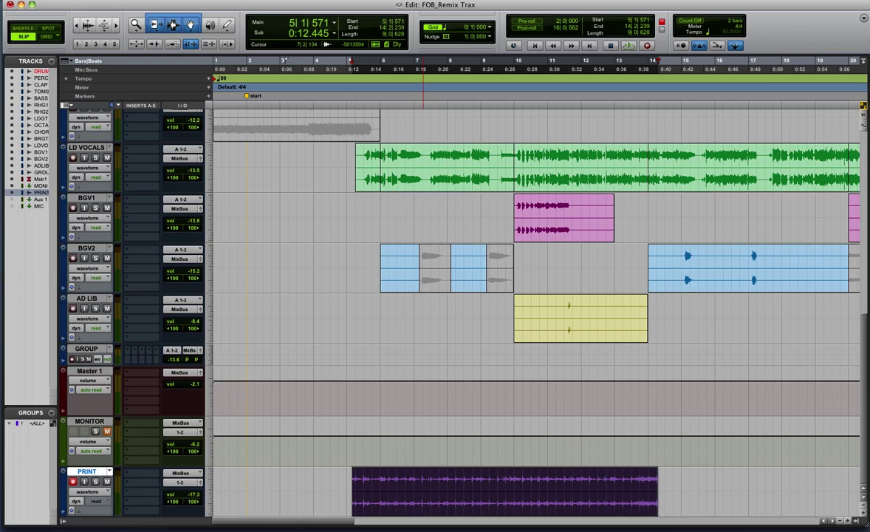
key(super+shift+k)
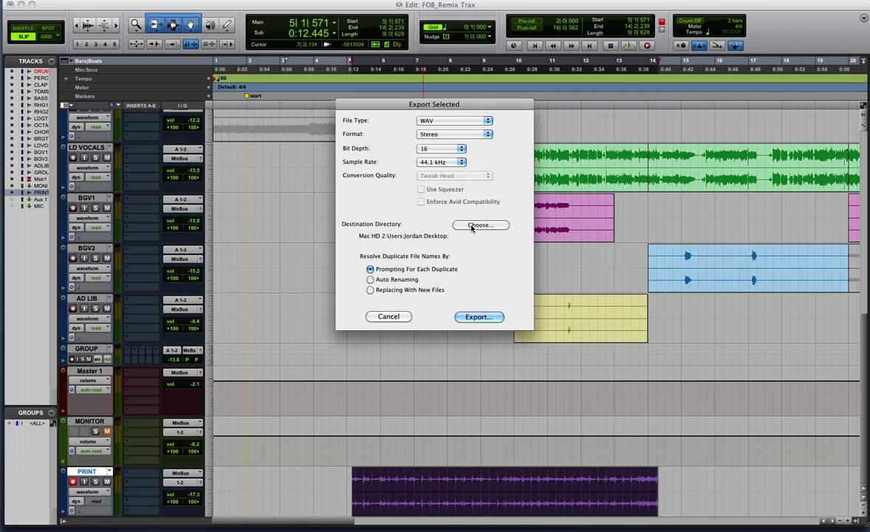
- Export the MIX2 clip to the Desktop as a stereo 16-bit, 44.1 kHz WAV
click(477, 226)
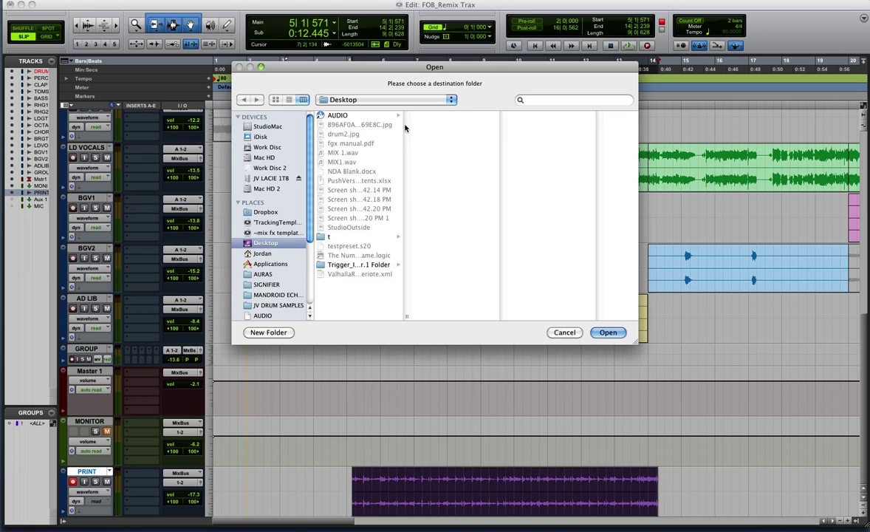
click(606, 331)
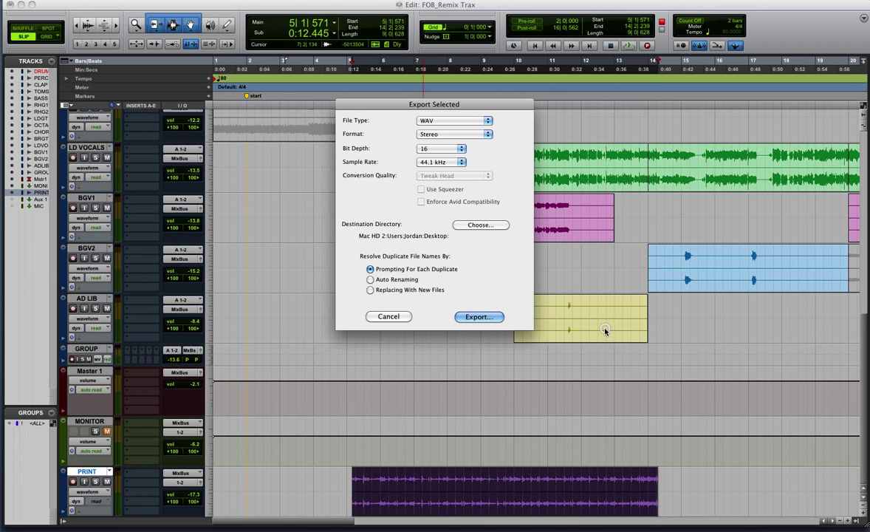
click(479, 317)
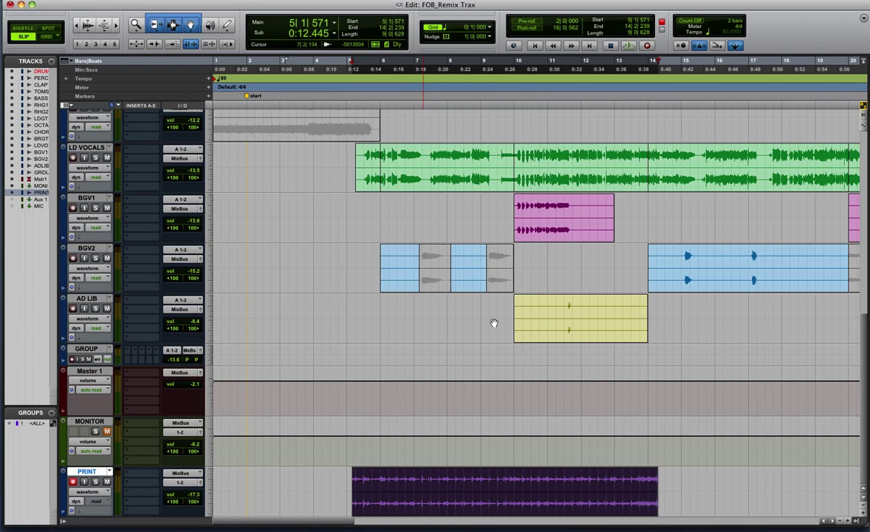